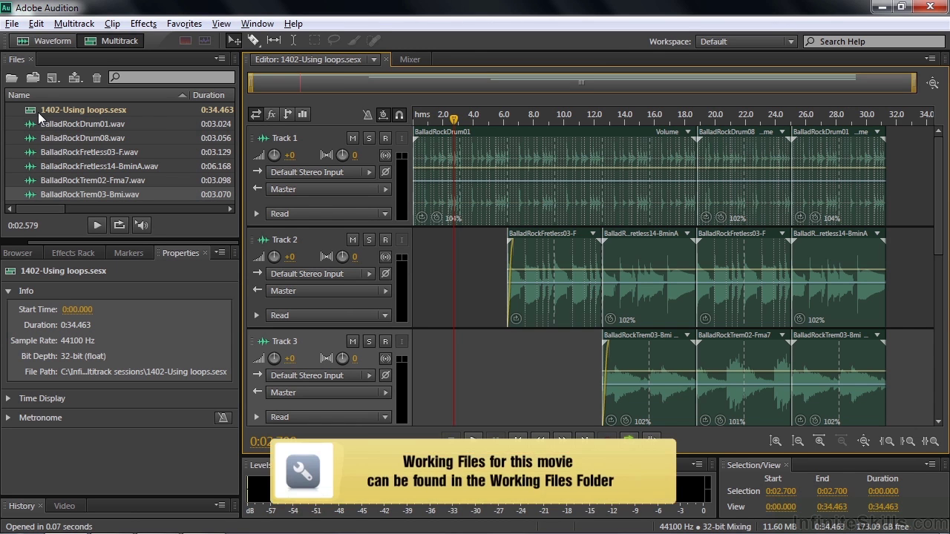
Open the Import File dialog with Ctrl+I, scroll its list to the end, and cancel without importing
key("ctrl+i")
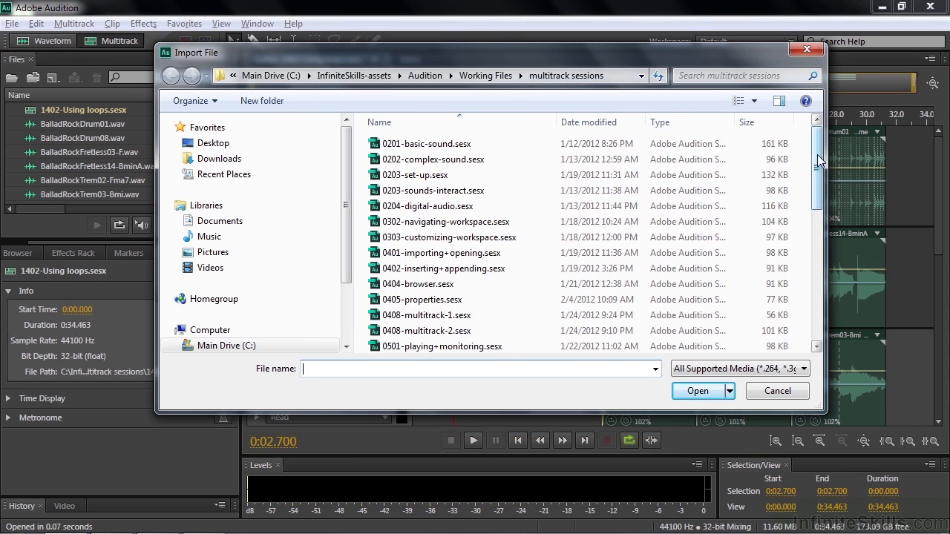
scroll(653, 164, "down", 8)
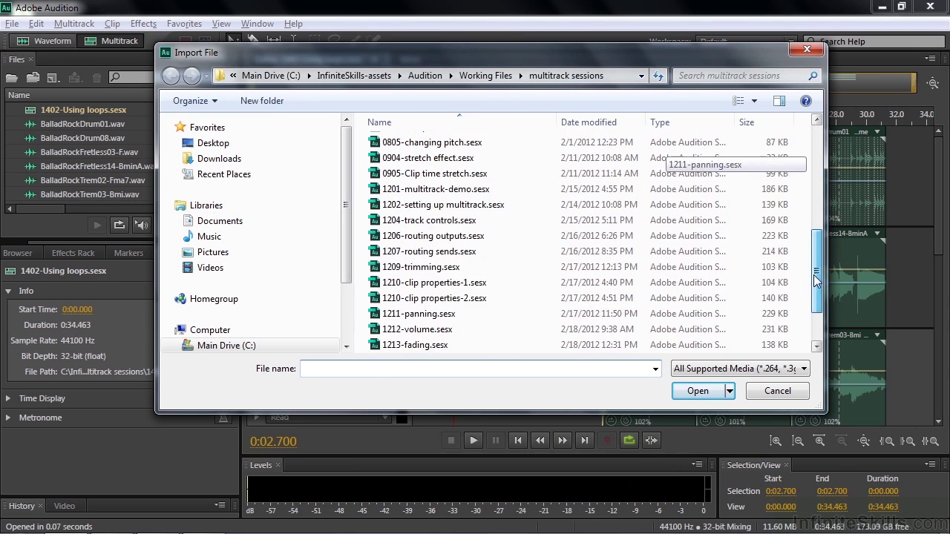
left_click(776, 390)
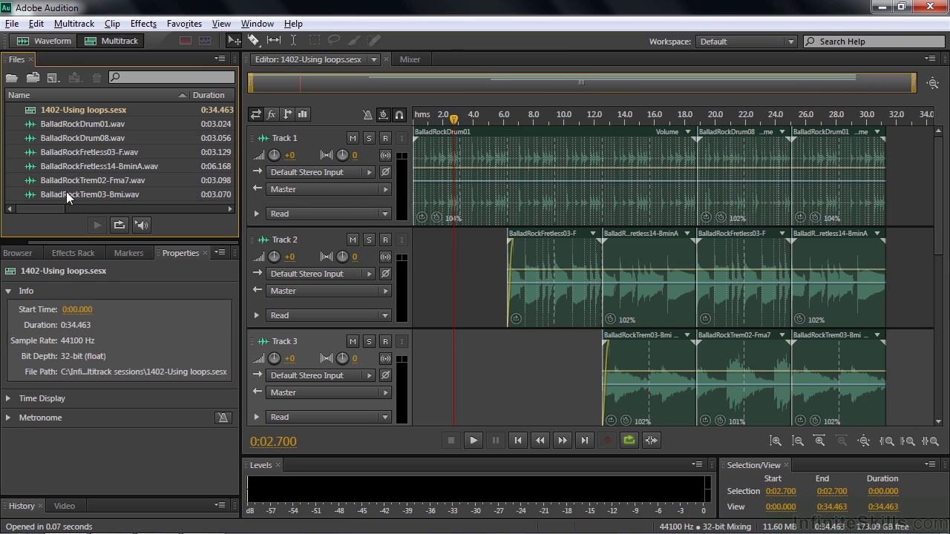
left_click(71, 123)
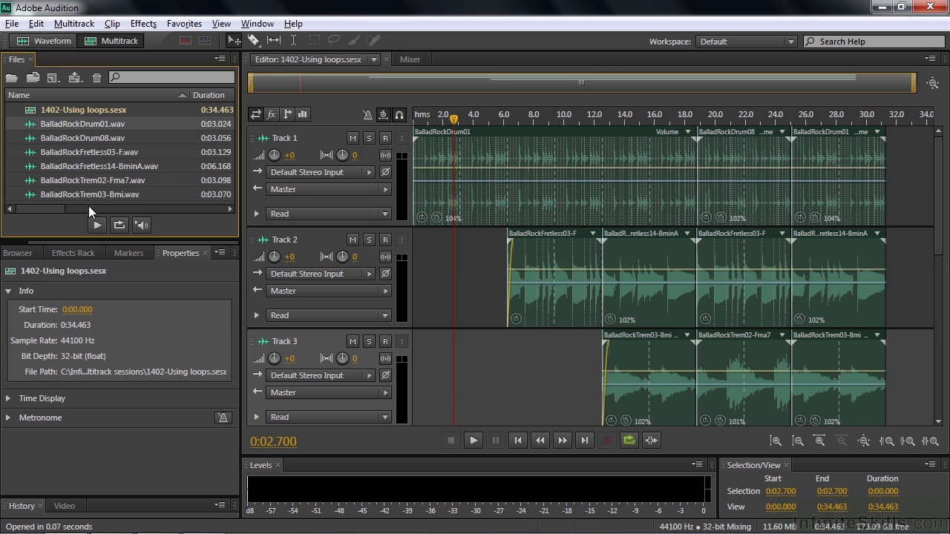
left_click(97, 225)
left_click(97, 226)
left_click(97, 226)
left_click(80, 140)
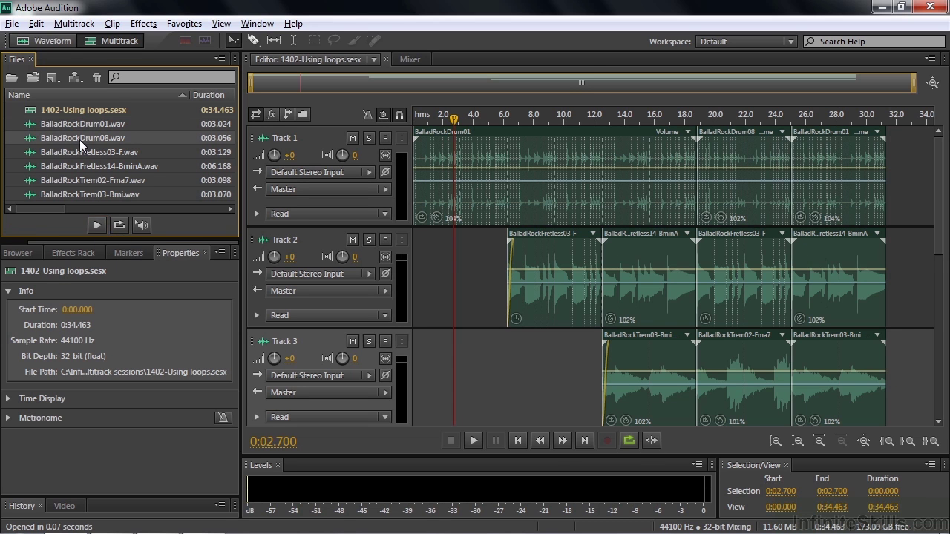
left_click(97, 226)
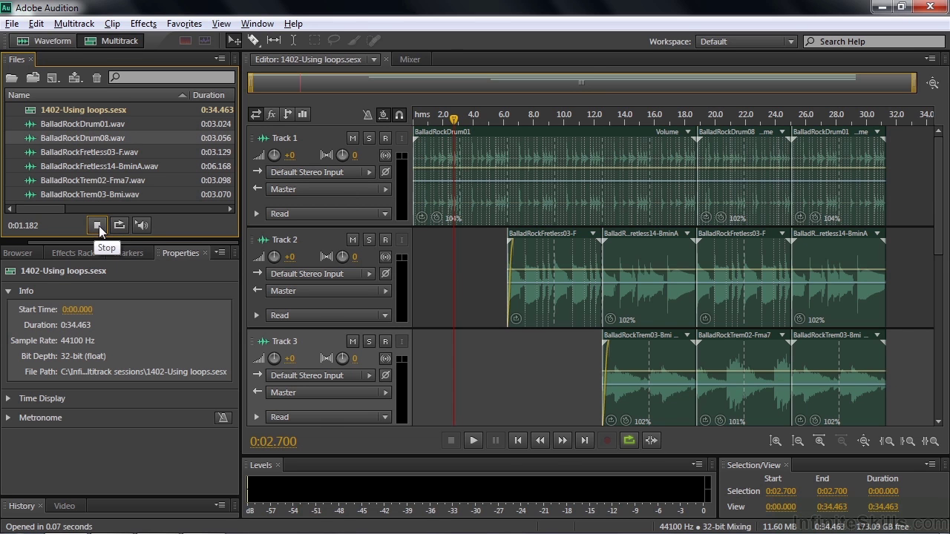
left_click(97, 226)
left_click(98, 226)
left_click(52, 152)
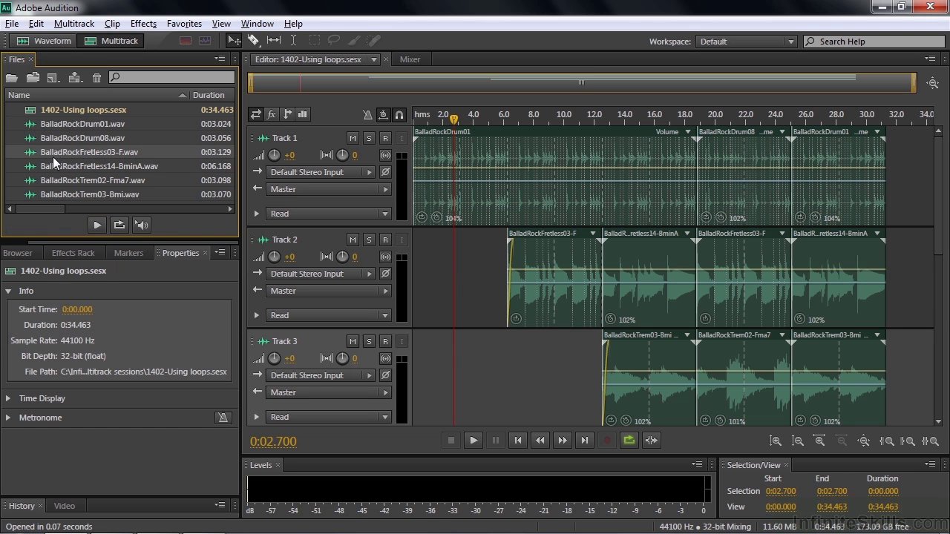
left_click(97, 224)
left_click(97, 224)
left_click(87, 167)
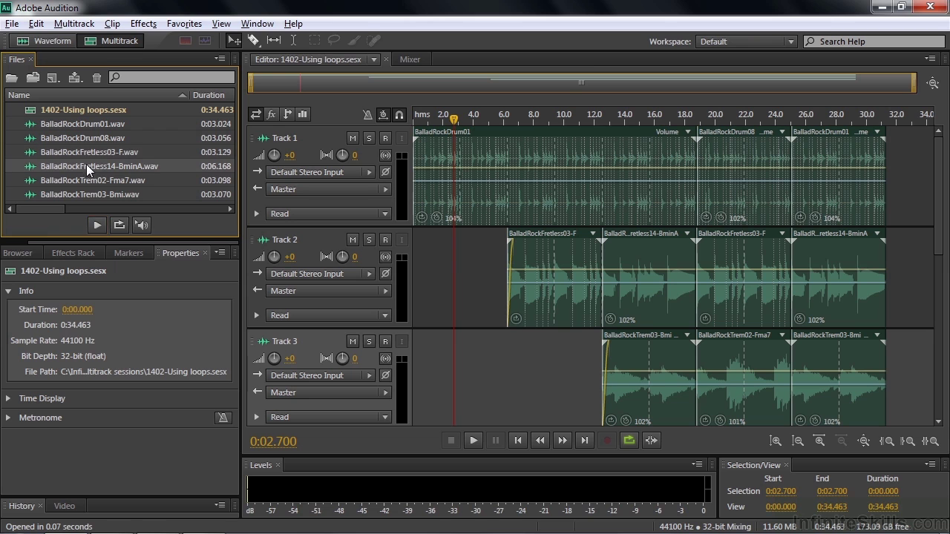
left_click(96, 224)
left_click(96, 226)
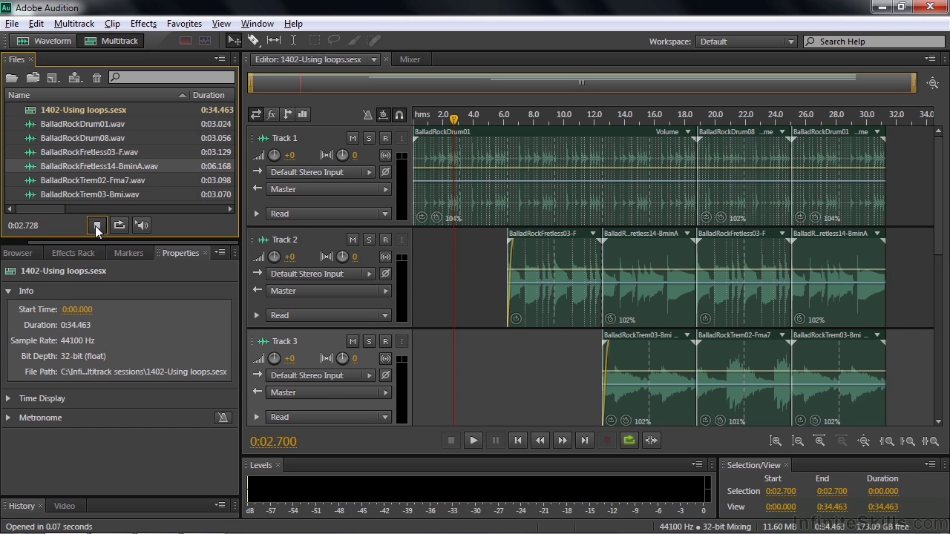
left_click(62, 184)
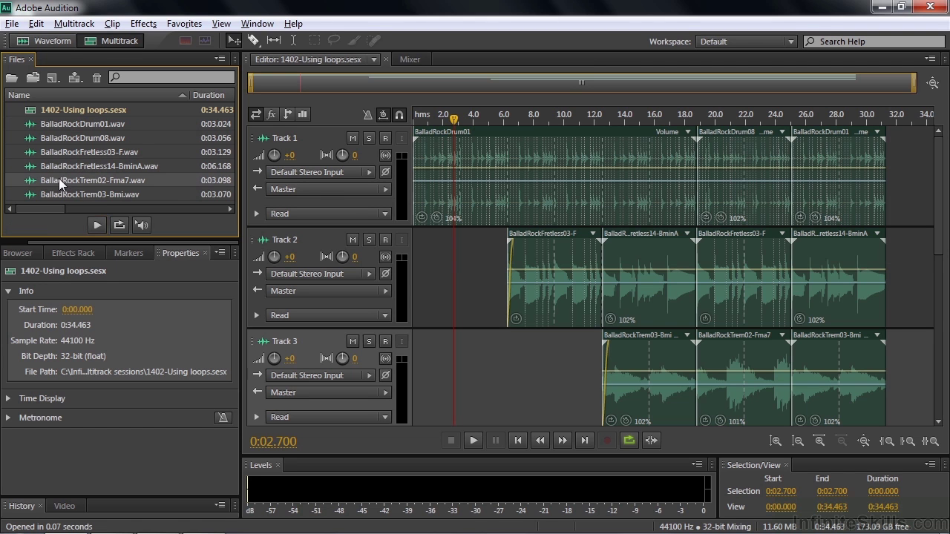
left_click(99, 224)
left_click(63, 195)
left_click(96, 225)
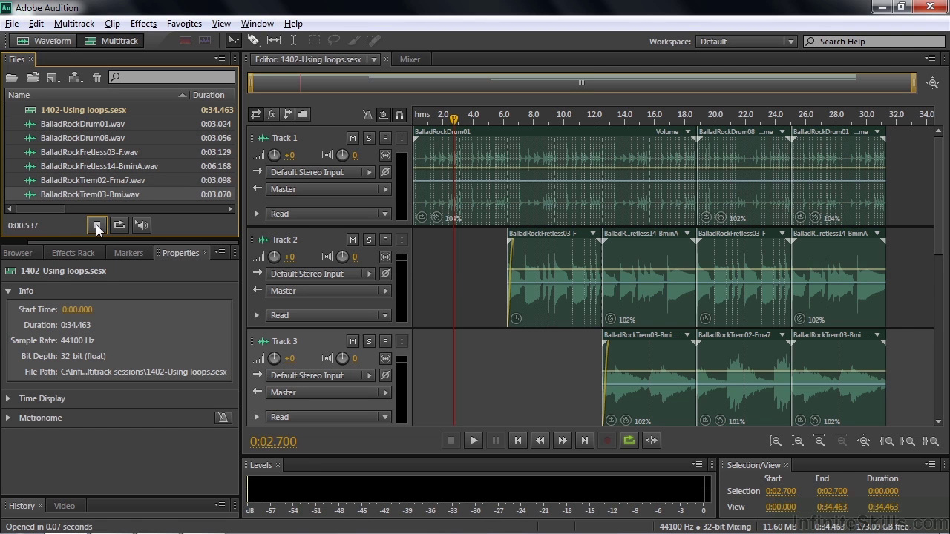
left_click(97, 225)
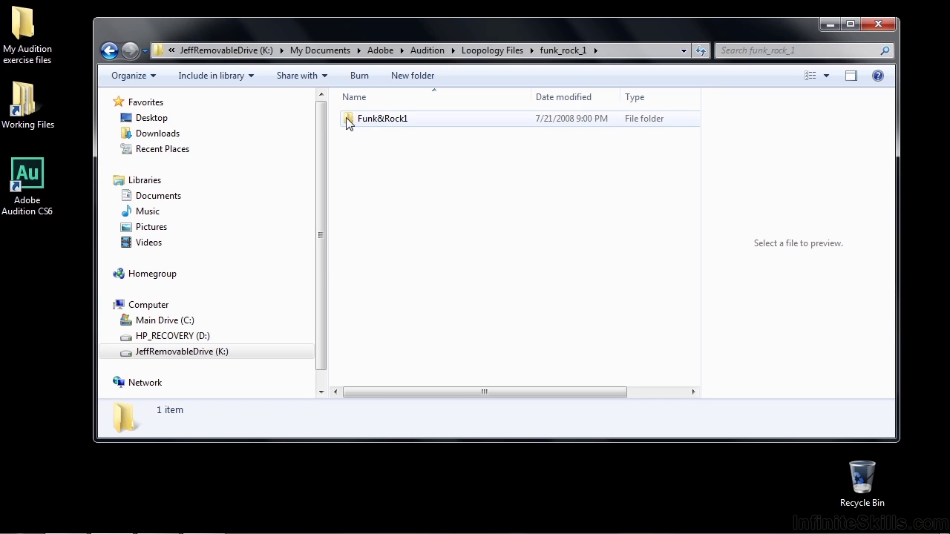
Navigate through Funk&Rock1 and Thick_&_Vintage_Rock_110-120BPM into the Vintage_Brit_Guitar folder
double_click(346, 120)
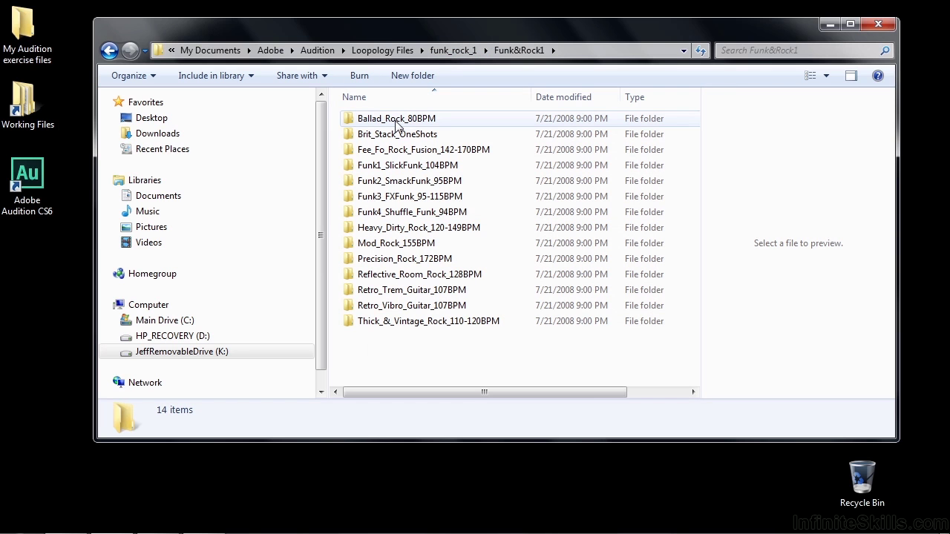
double_click(352, 323)
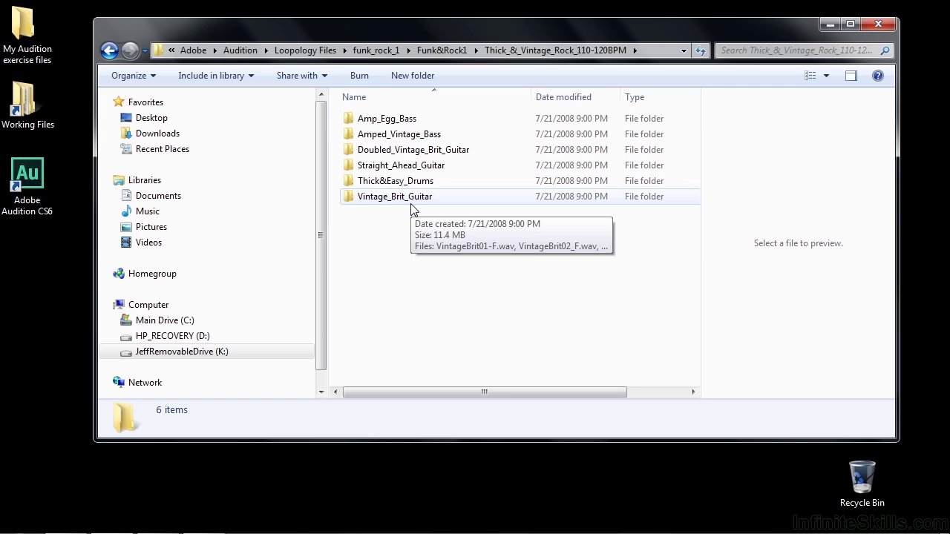
double_click(350, 198)
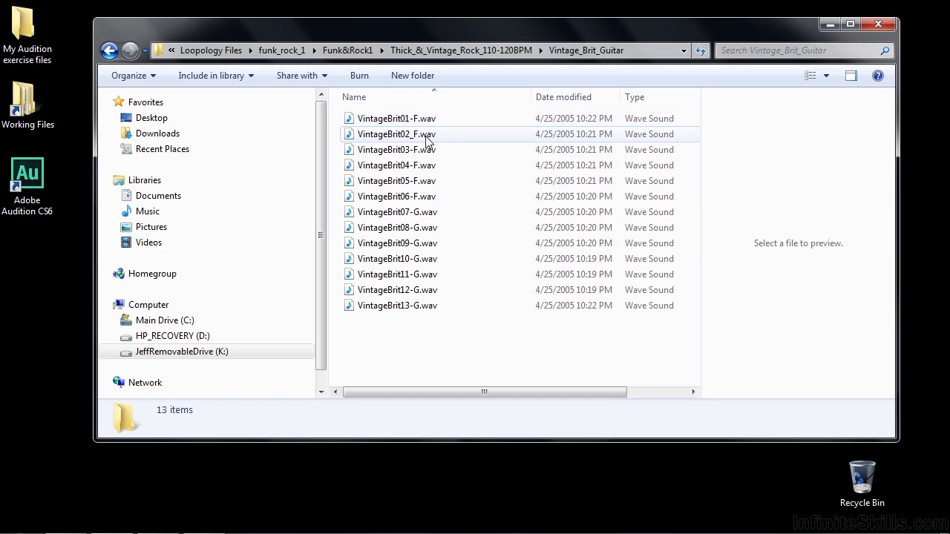
Preview the VintageBrit01-F, VintageBrit07-G and VintageBrit11-G WAV loops in Explorer's preview pane
left_click(348, 124)
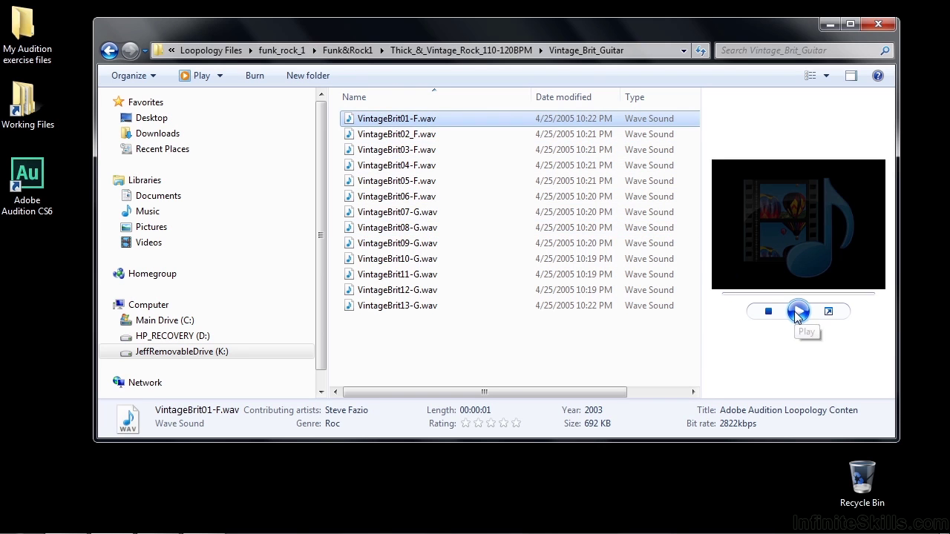
left_click(798, 312)
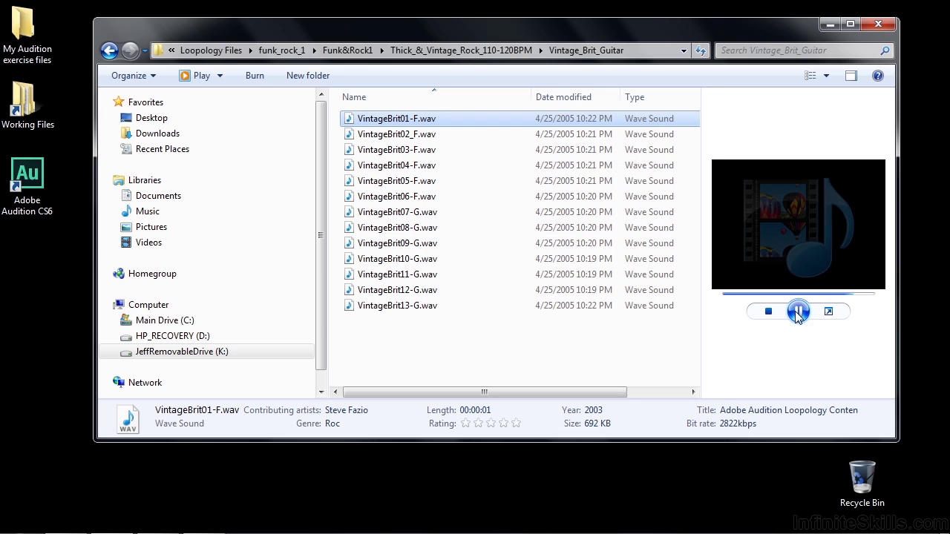
left_click(405, 212)
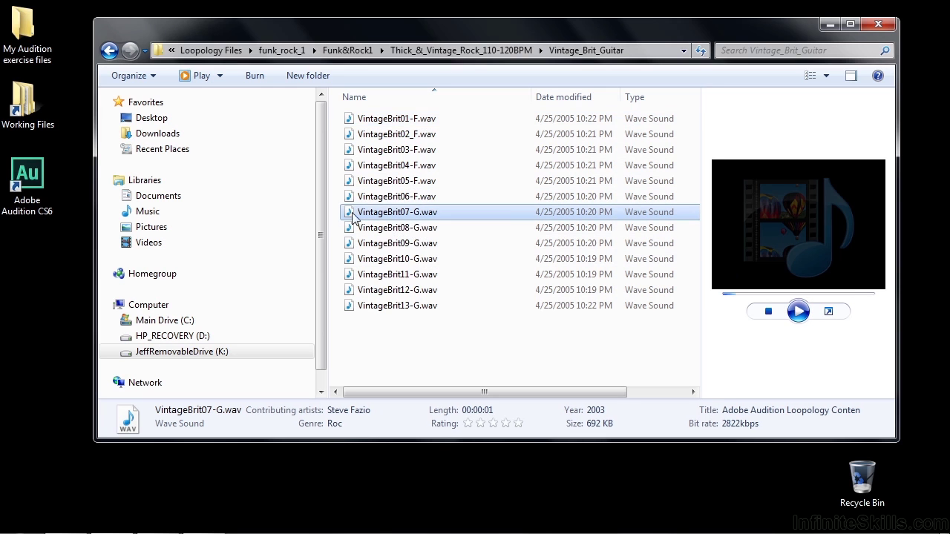
left_click(798, 311)
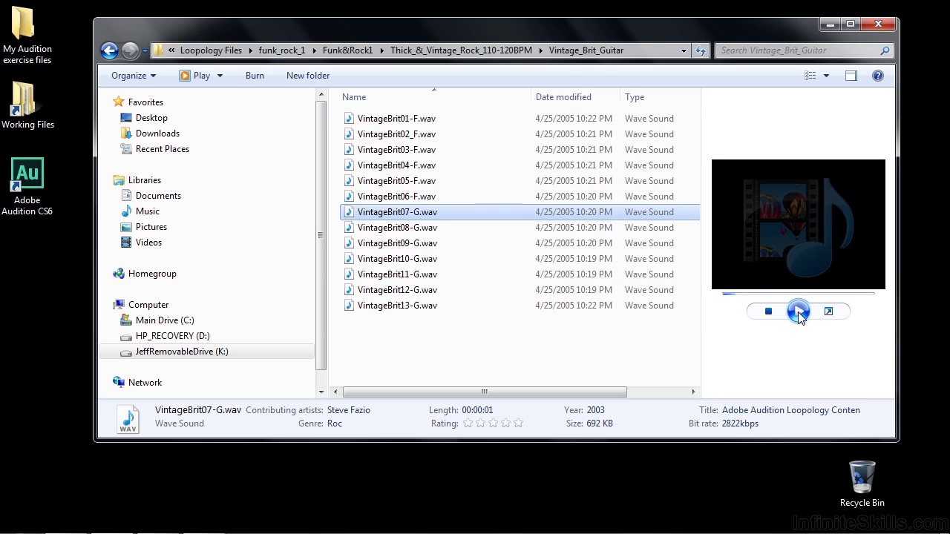
left_click(355, 276)
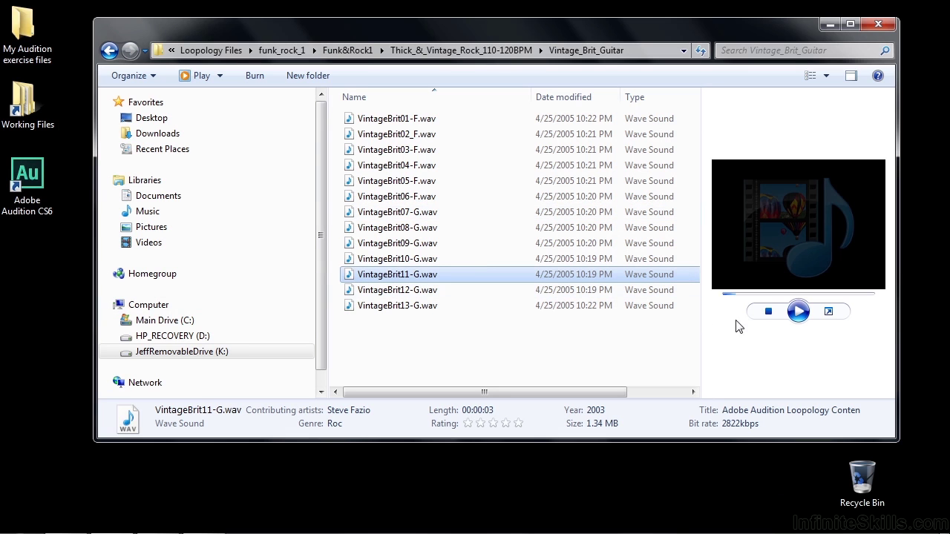
left_click(799, 312)
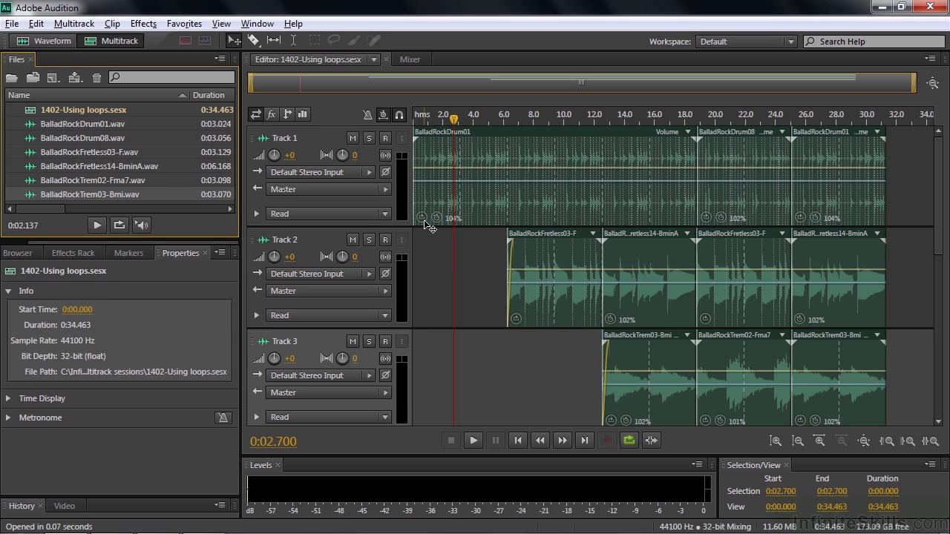
Inspect the BalladRockDrum01 clip's Properties on Track 1, then deselect it
left_click(449, 141)
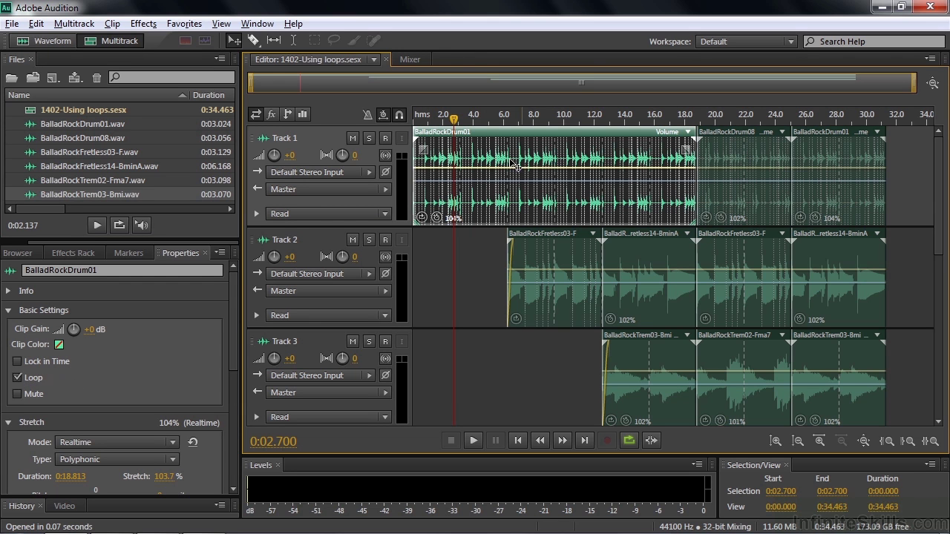
left_click(463, 245)
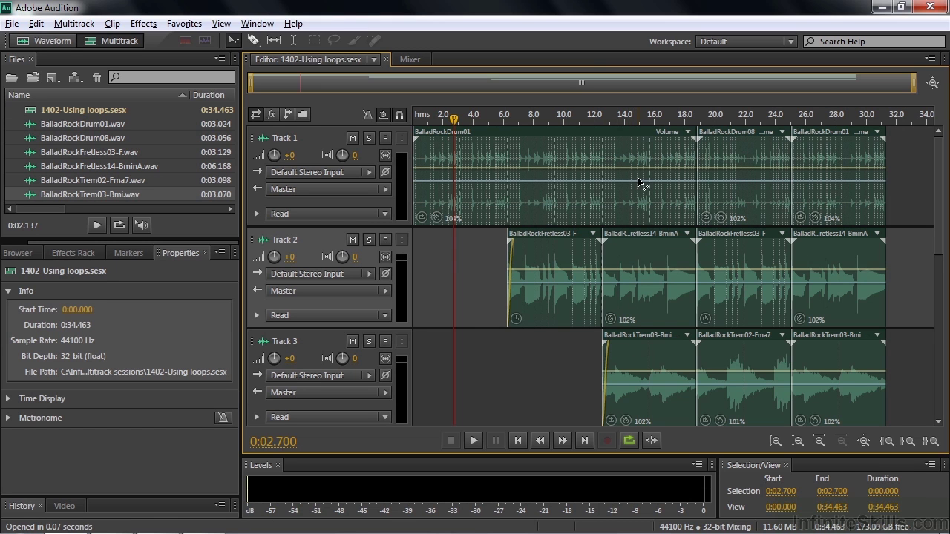
left_click_drag(453, 119, 413, 120)
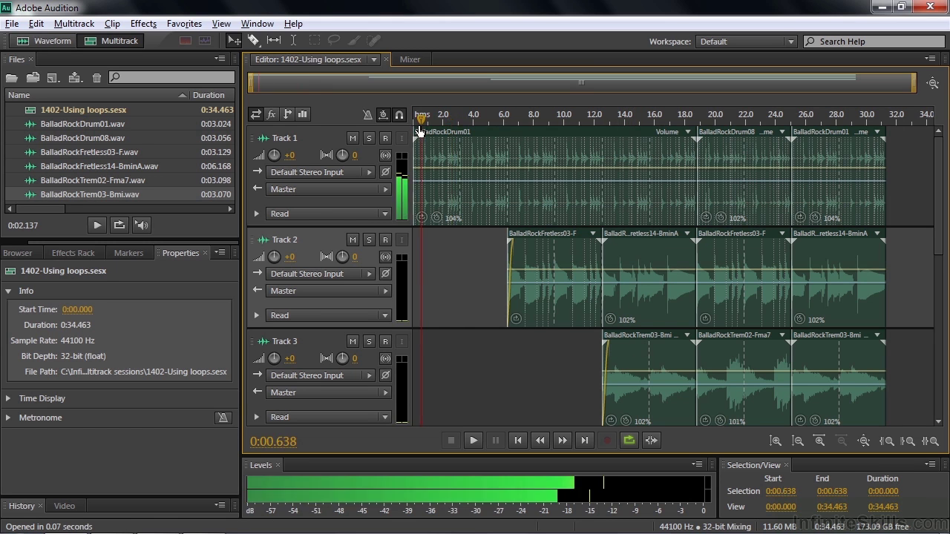
key("space")
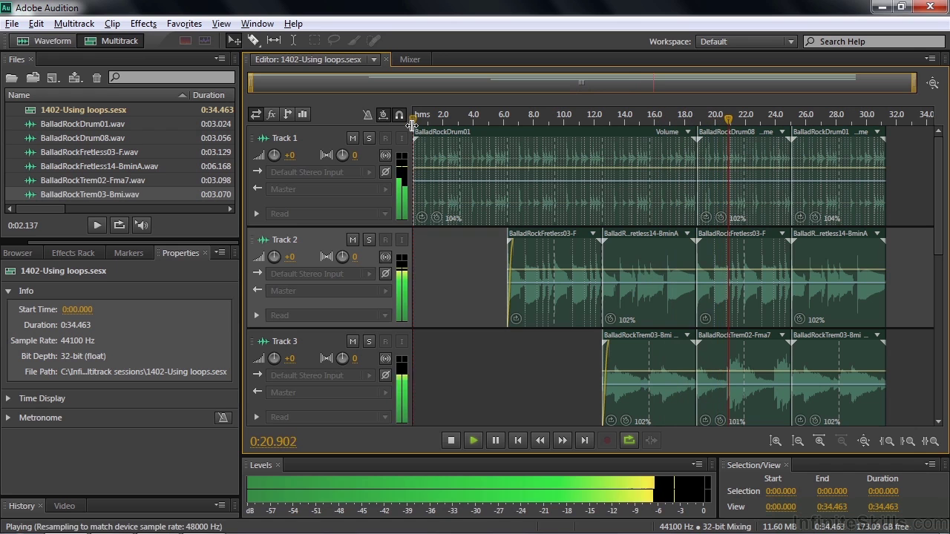
key("space")
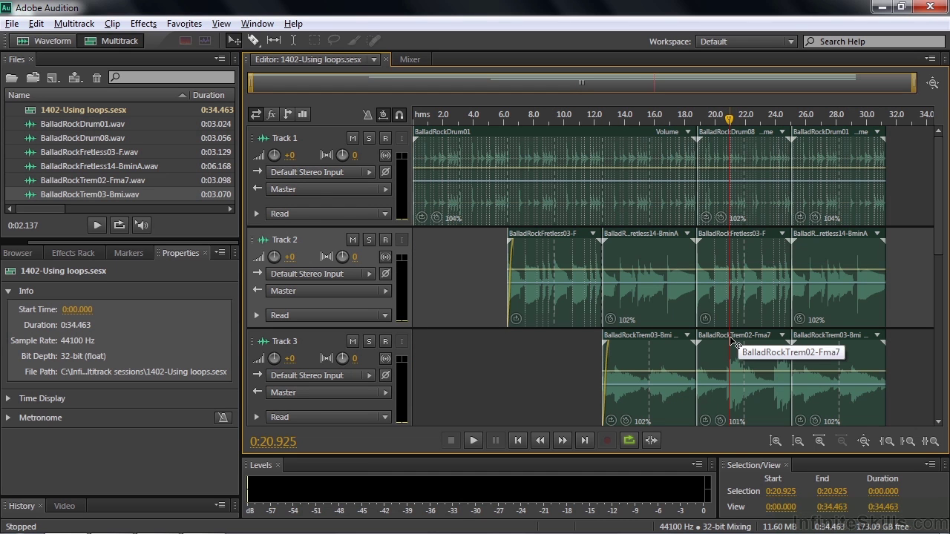
Loop BalladRockDrum01 on soloed Track 4 out to about 18 s, then place BalladRockFretless03-F on Track 5
left_click_drag(938, 249, 939, 343)
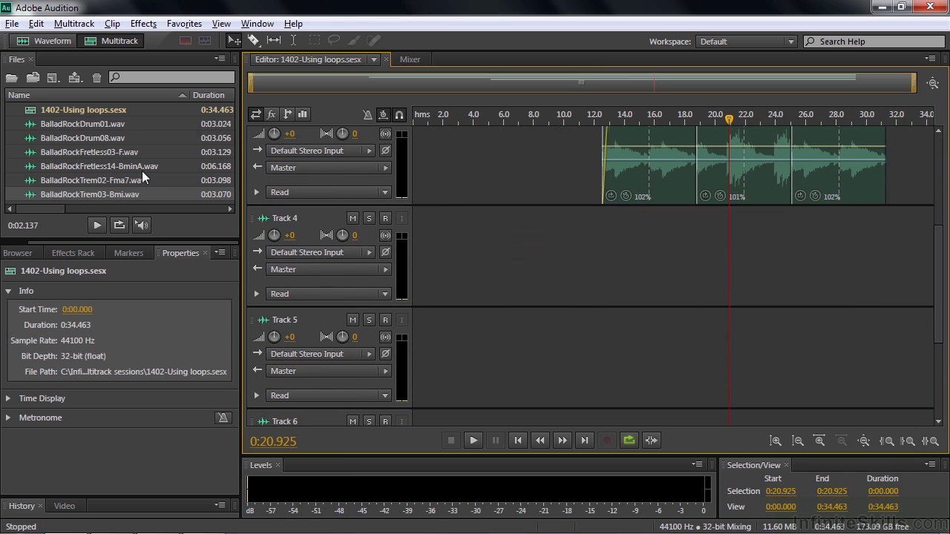
left_click_drag(29, 124, 409, 243)
left_click(368, 219)
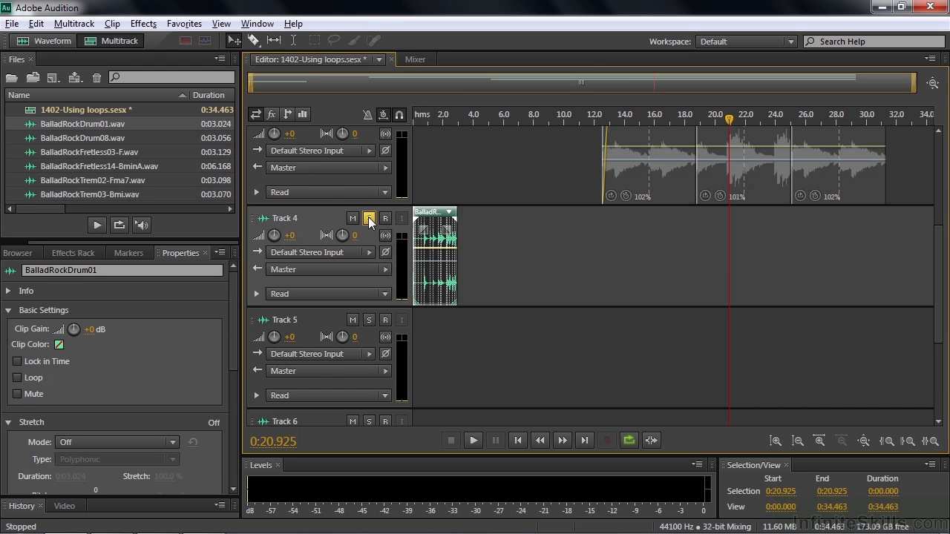
left_click(18, 378)
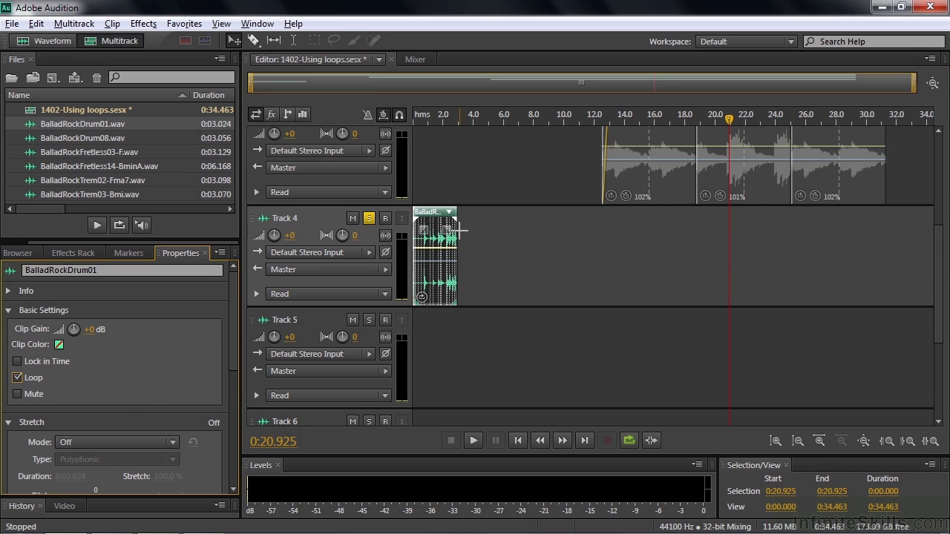
left_click_drag(456, 232, 685, 250)
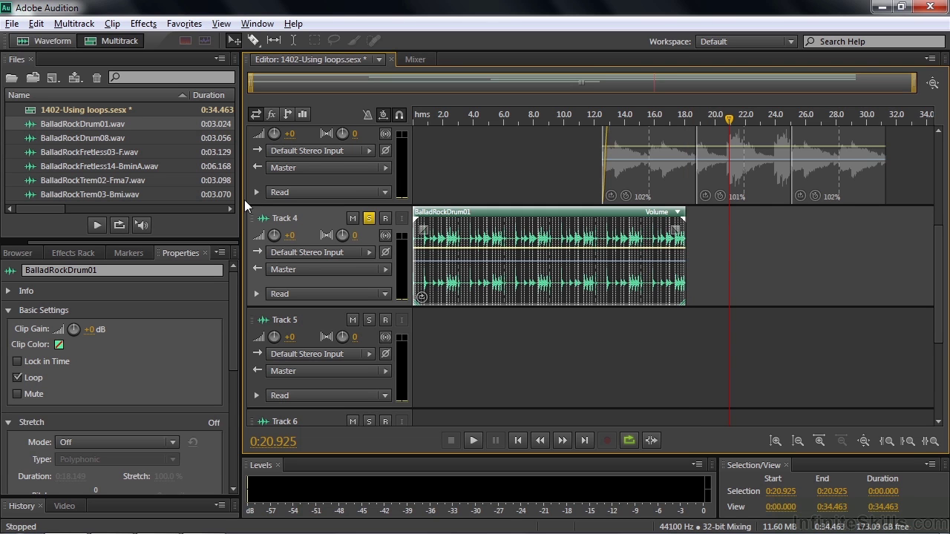
left_click(33, 153)
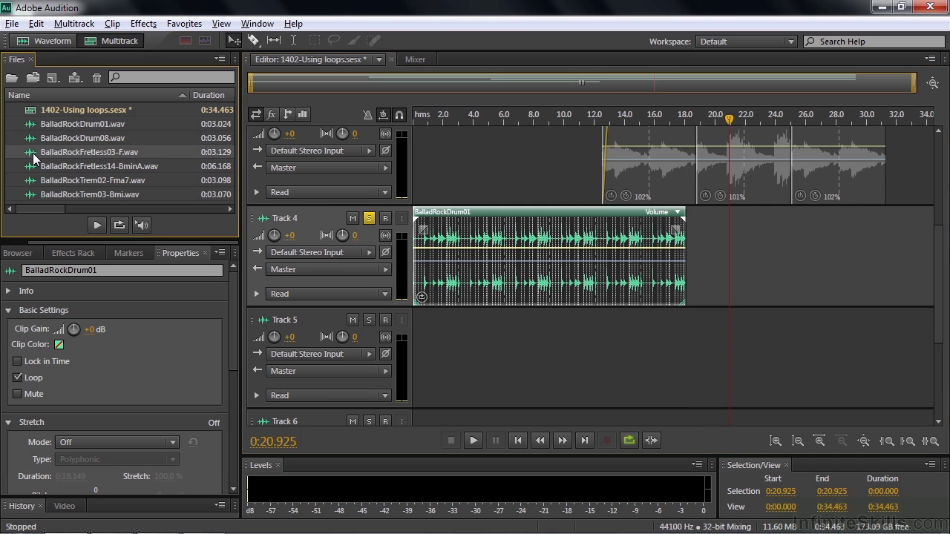
mouse_move(33, 153)
left_mouse_down()
mouse_move(392, 229)
mouse_move(497, 333)
mouse_move(523, 345)
mouse_move(505, 340)
left_mouse_up()
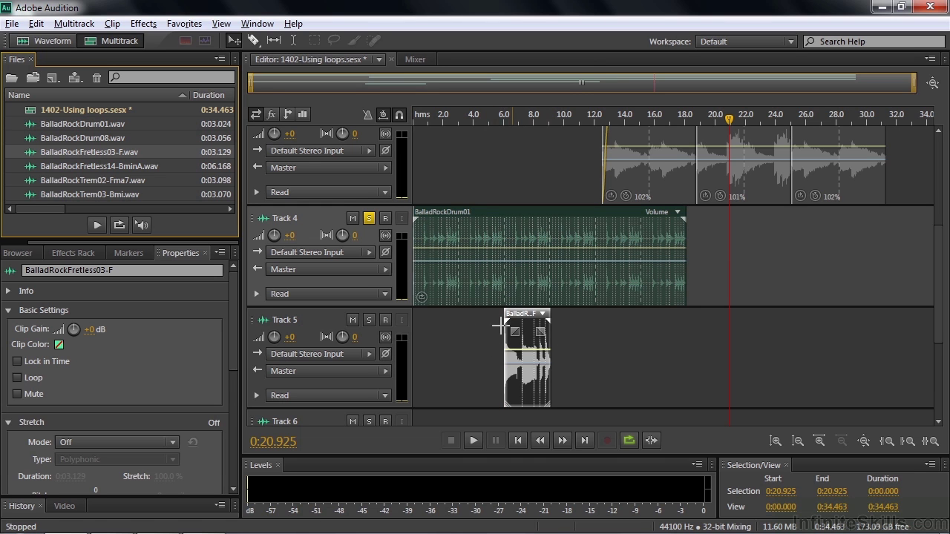
Solo Track 5 and loop the Fretless03-F bass clip, stretched to 96% and trimmed to end at 12 s
left_click(369, 320)
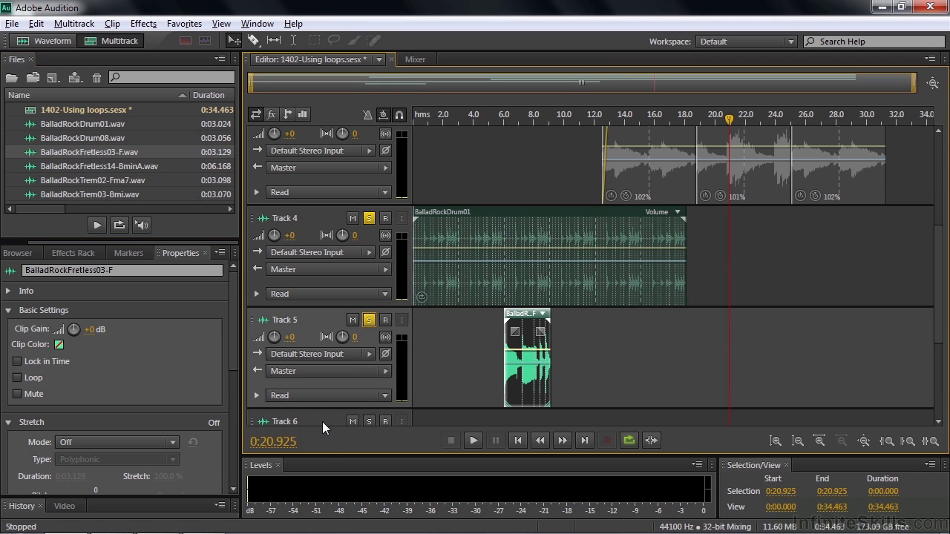
left_click(17, 377)
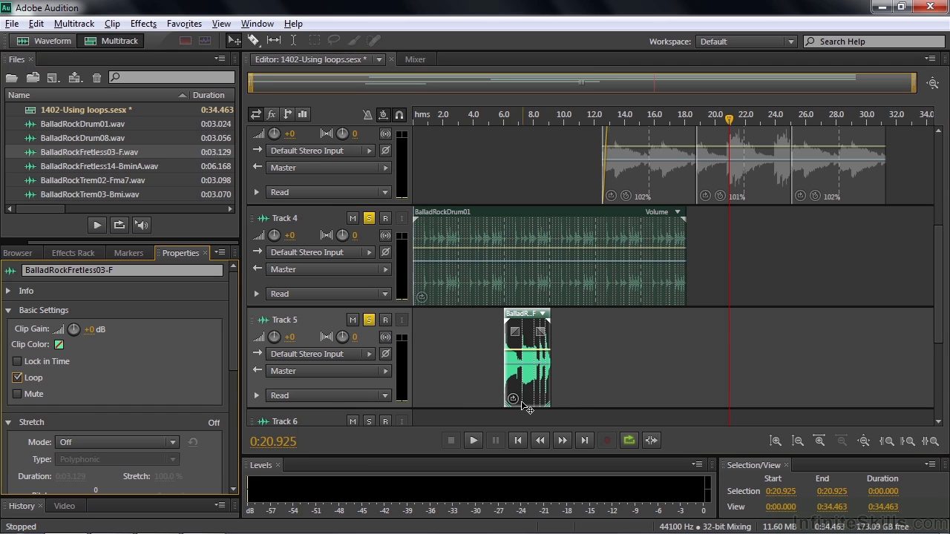
left_click_drag(550, 330, 596, 341)
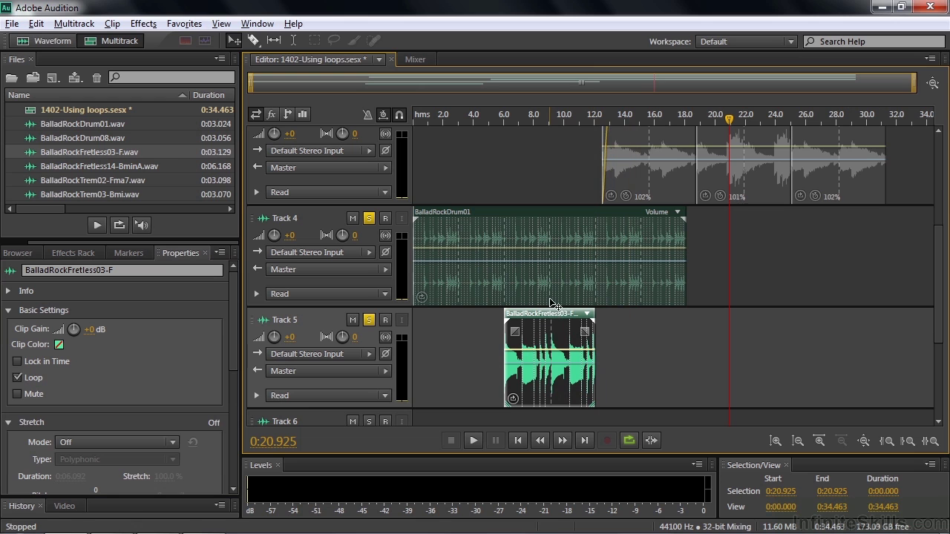
left_click_drag(596, 327, 617, 327)
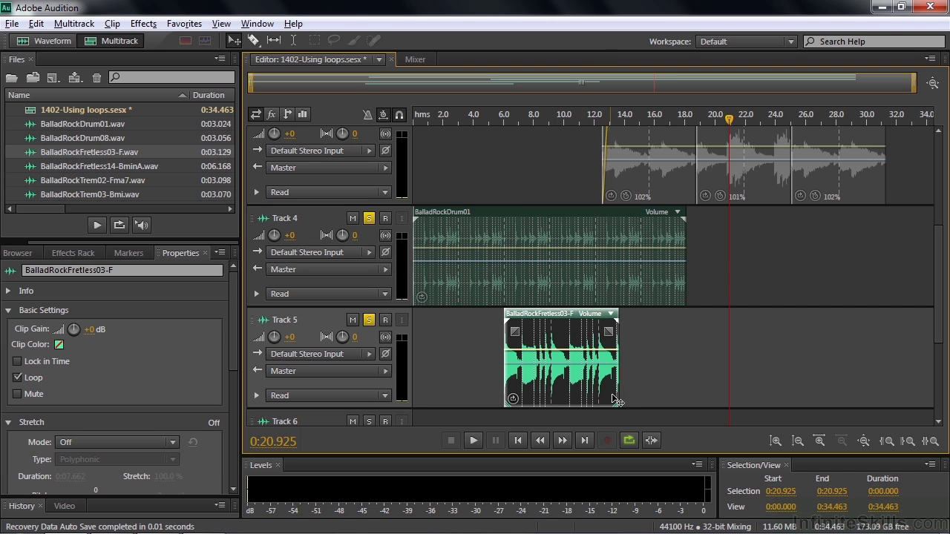
left_click_drag(619, 321, 615, 319)
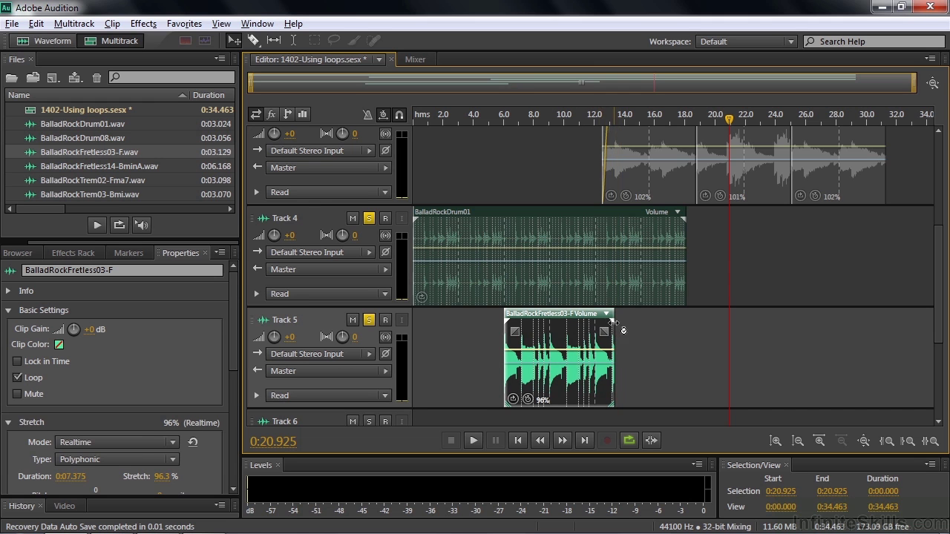
left_click_drag(611, 339, 595, 342)
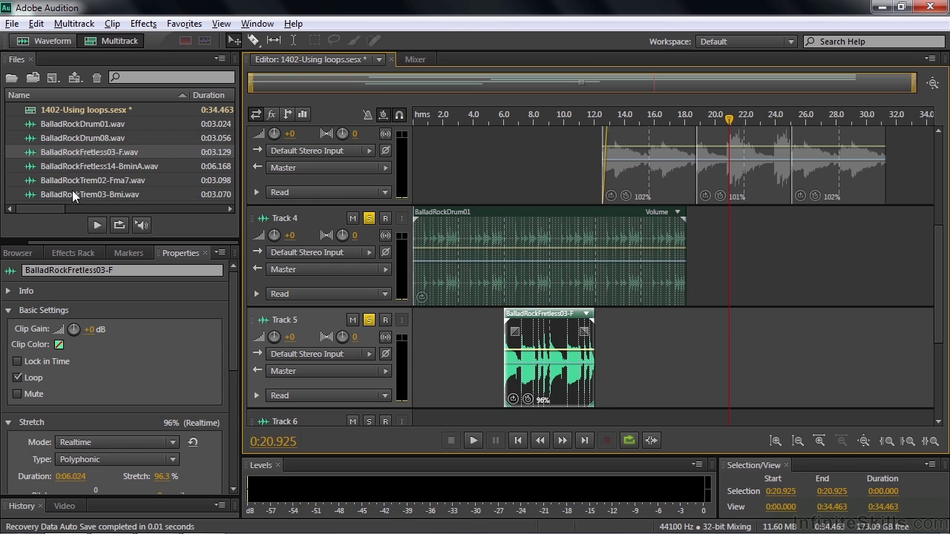
Add a looping BalladRockFretless14-BminA clip to Track 5 at 12 s, ending with the drums at 18 s
mouse_move(31, 175)
left_mouse_down()
mouse_move(89, 180)
mouse_move(505, 284)
mouse_move(625, 363)
mouse_move(593, 360)
left_mouse_up()
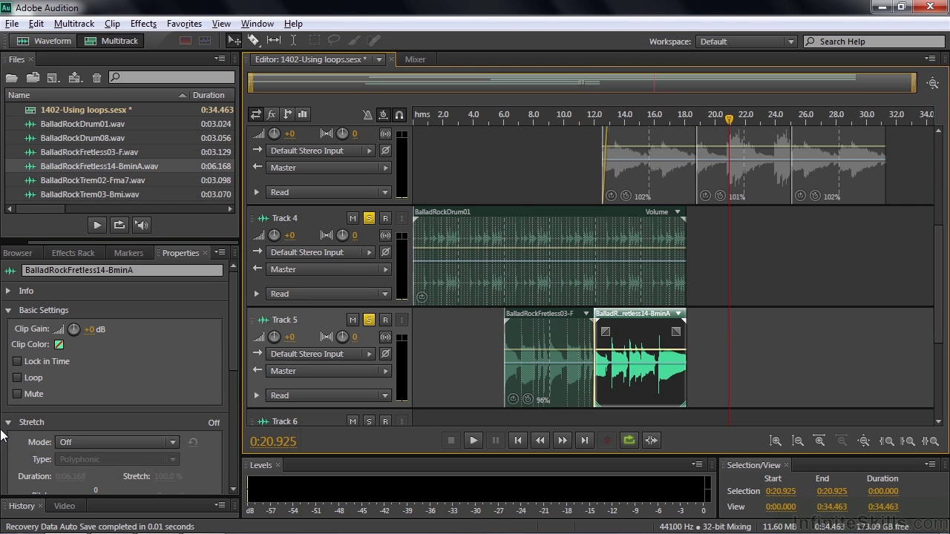
left_click(17, 378)
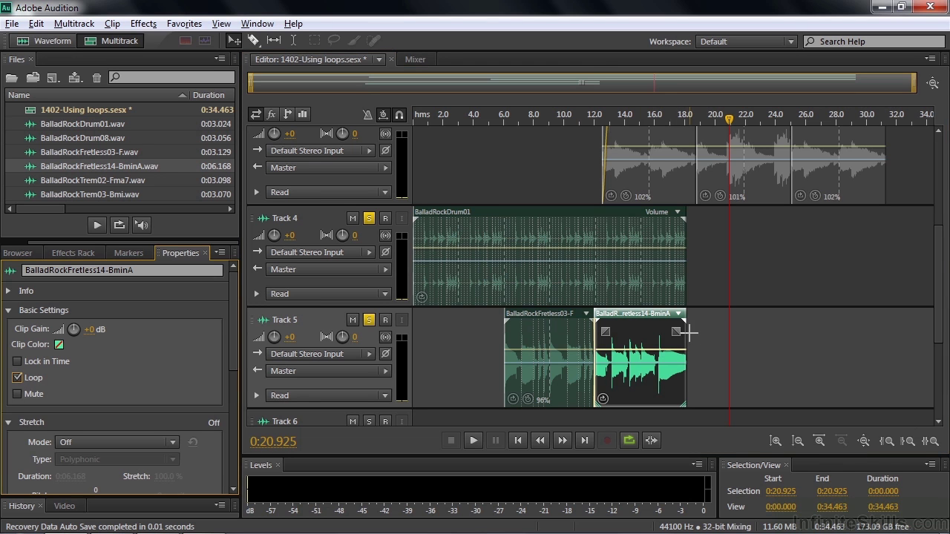
left_click_drag(685, 341, 716, 342)
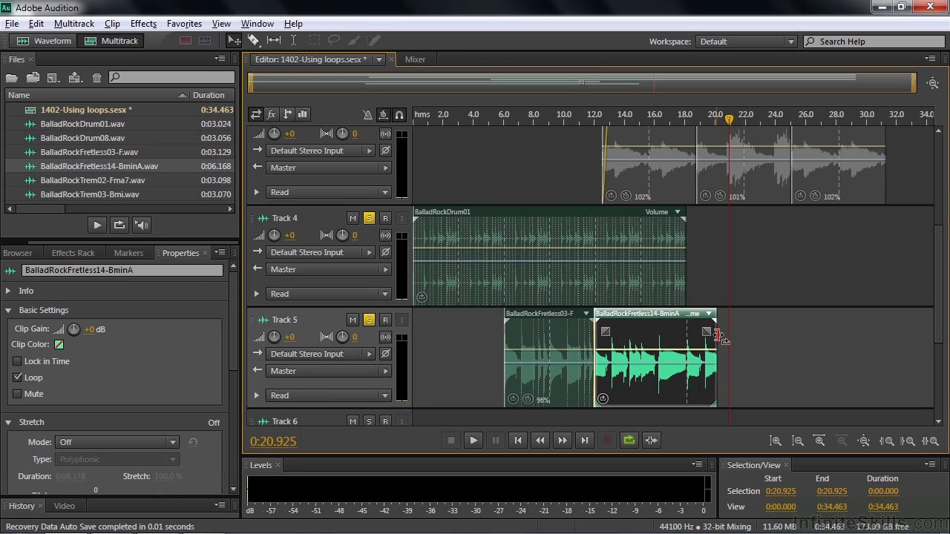
left_click_drag(717, 331, 688, 333)
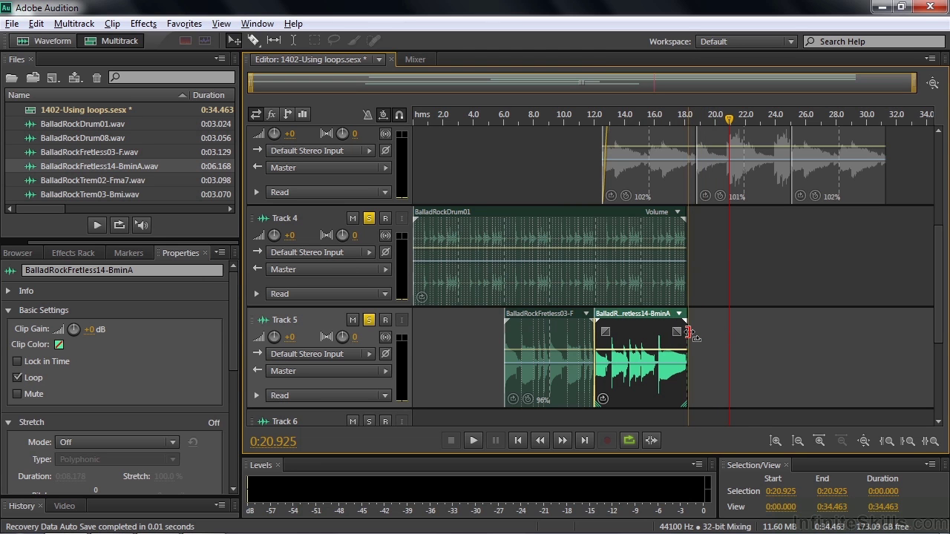
Place BalladRockTrem03-Bmi on Track 6 at 12 s, solo it, and loop it out to 18 s
left_click_drag(940, 322, 937, 372)
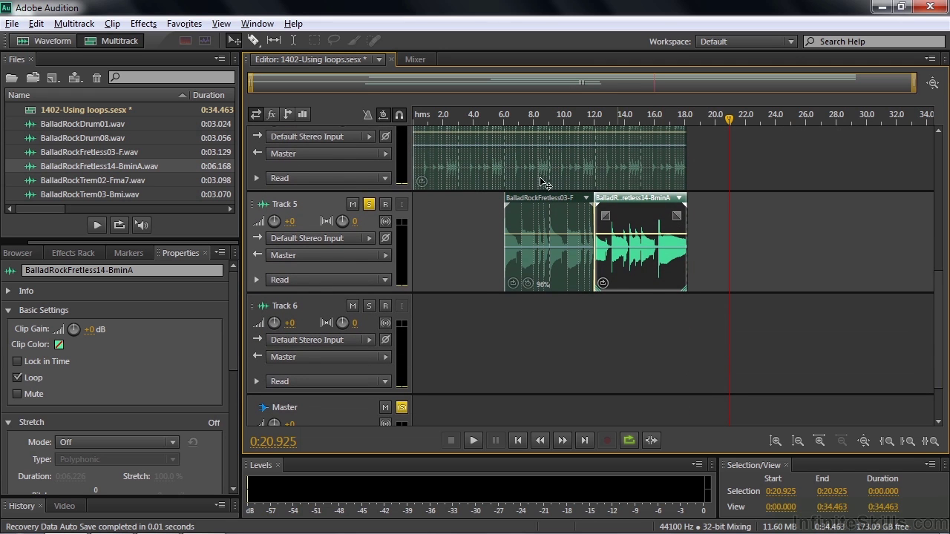
left_click_drag(40, 194, 372, 240)
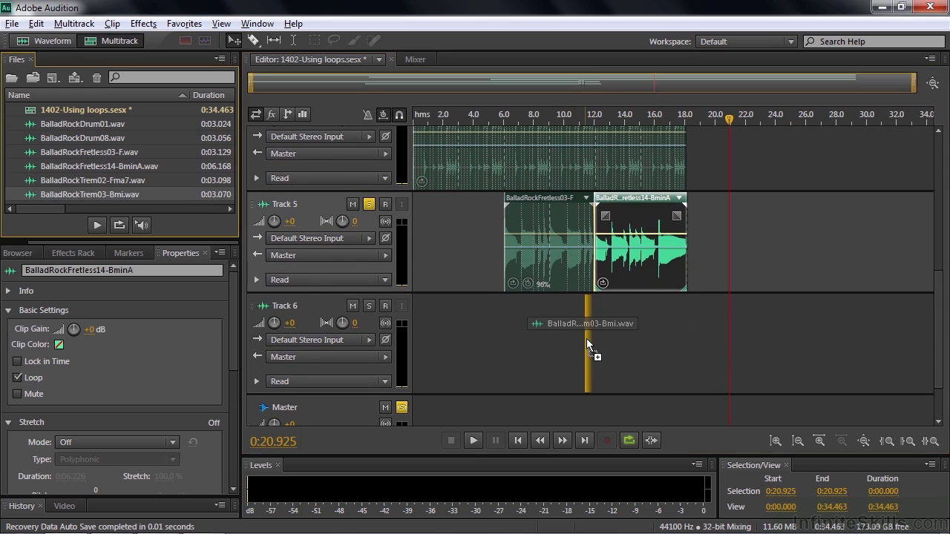
left_click_drag(589, 343, 594, 348)
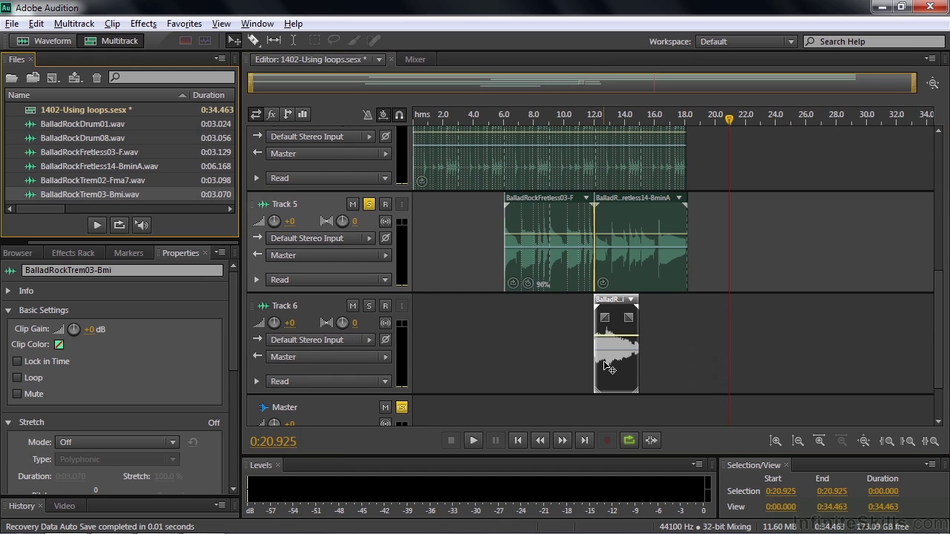
left_click(367, 305)
left_click(17, 378)
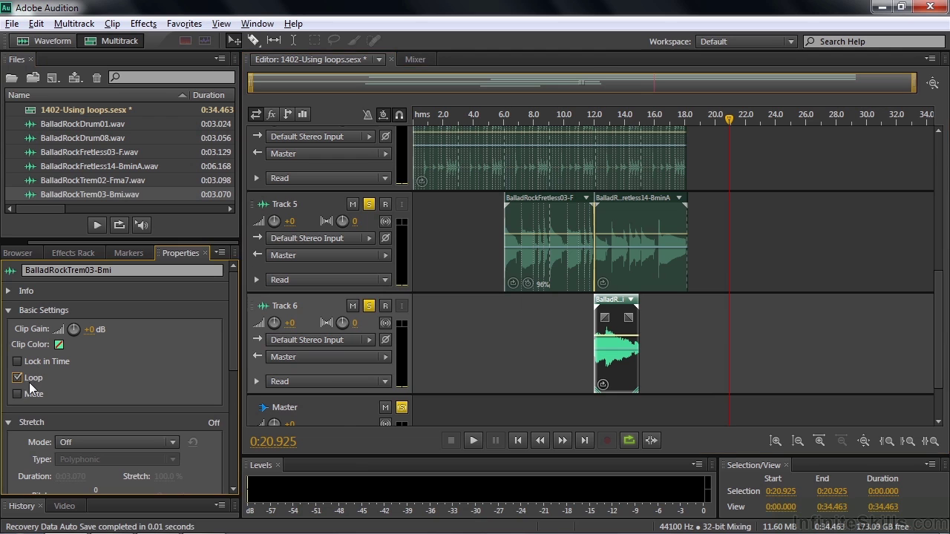
left_click_drag(638, 315, 687, 320)
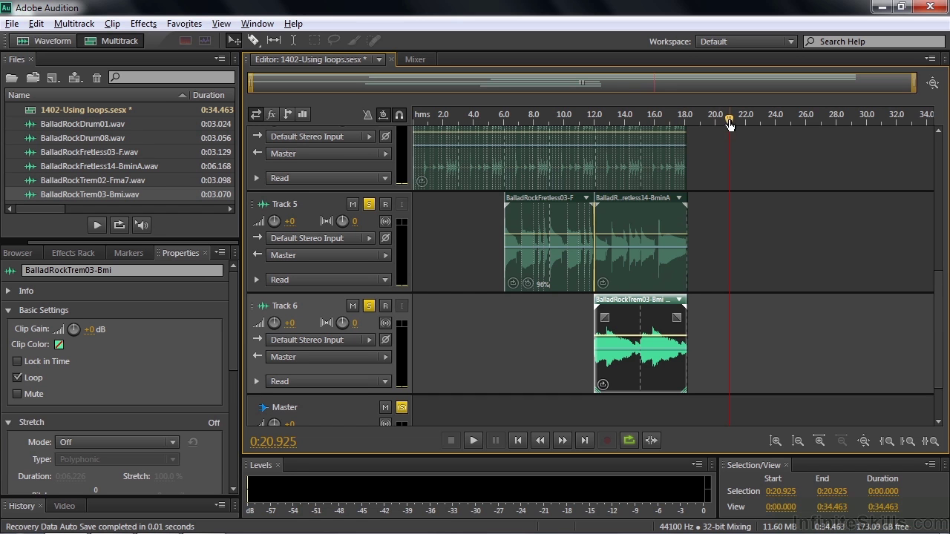
left_click(478, 117)
key("Home")
key("space")
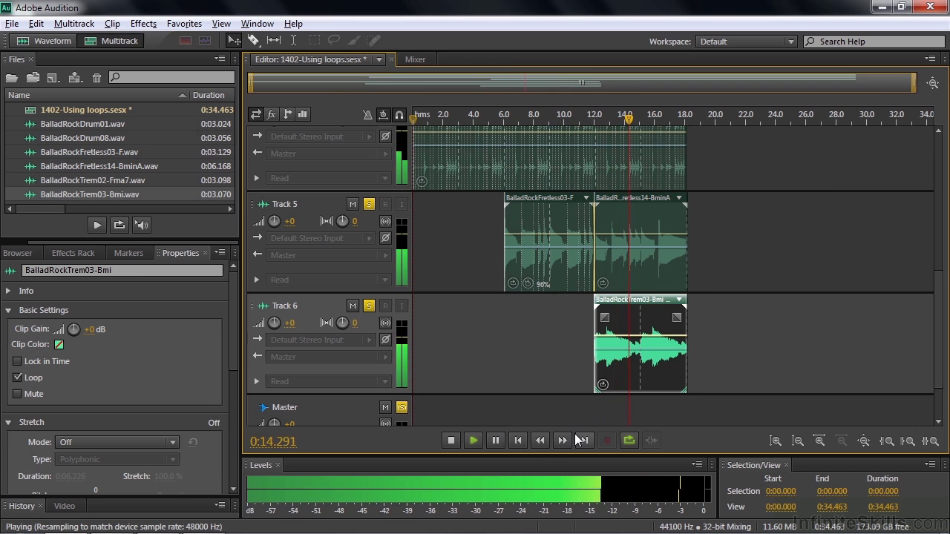
key("space")
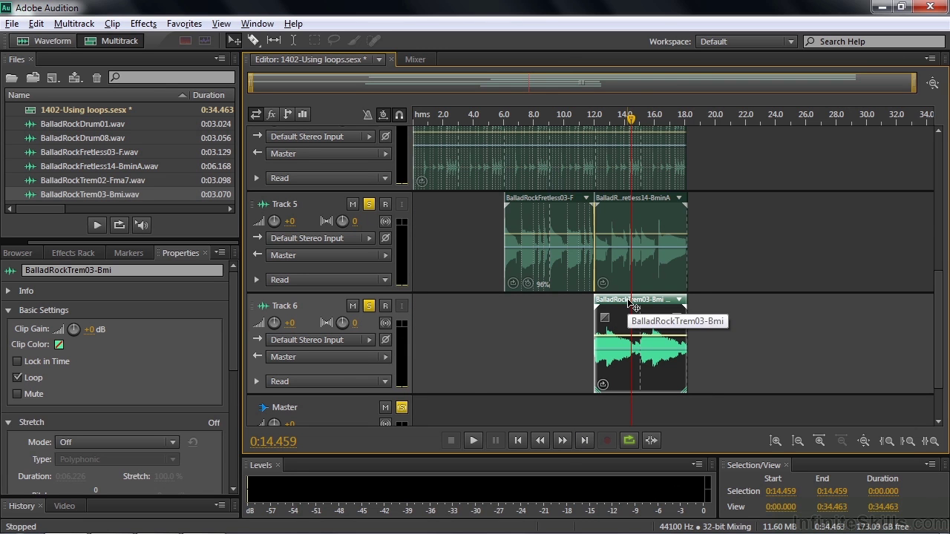
Set the guitar clip's Stretch mode to Rendered (High Quality) and its Pitch to 3 semitones
left_click_drag(234, 355, 230, 413)
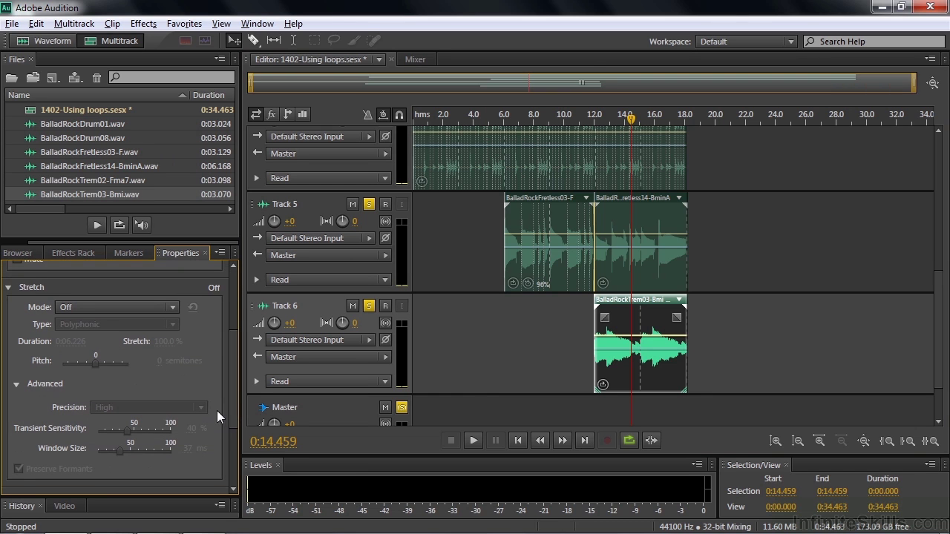
left_click(173, 307)
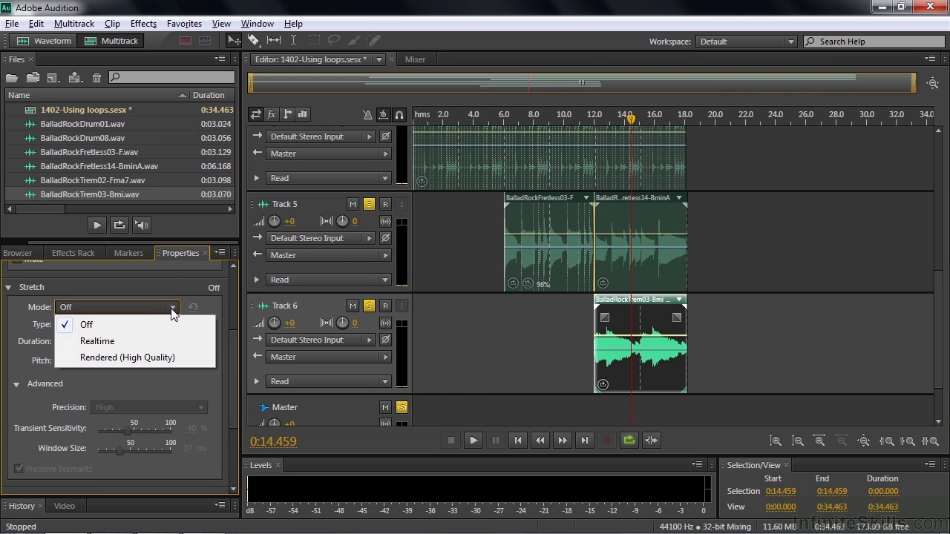
left_click(123, 358)
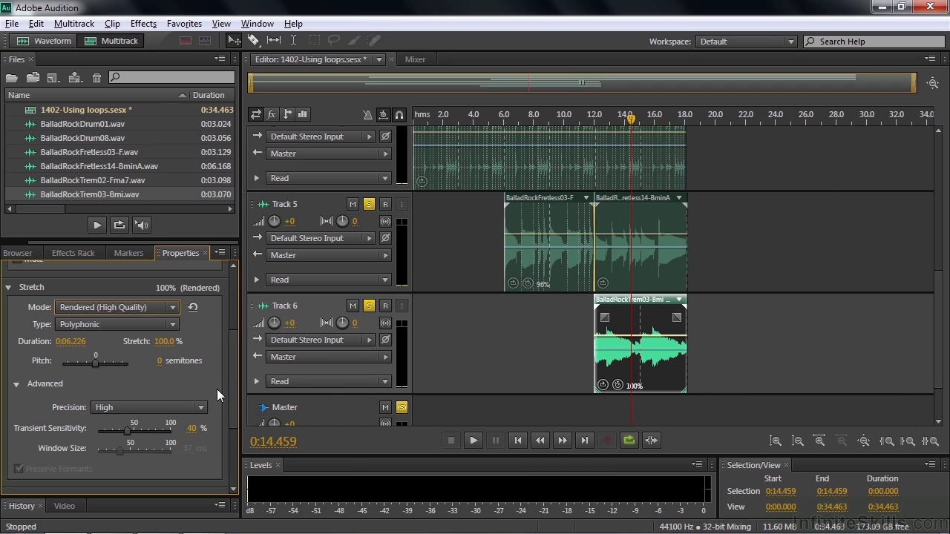
left_click(158, 361)
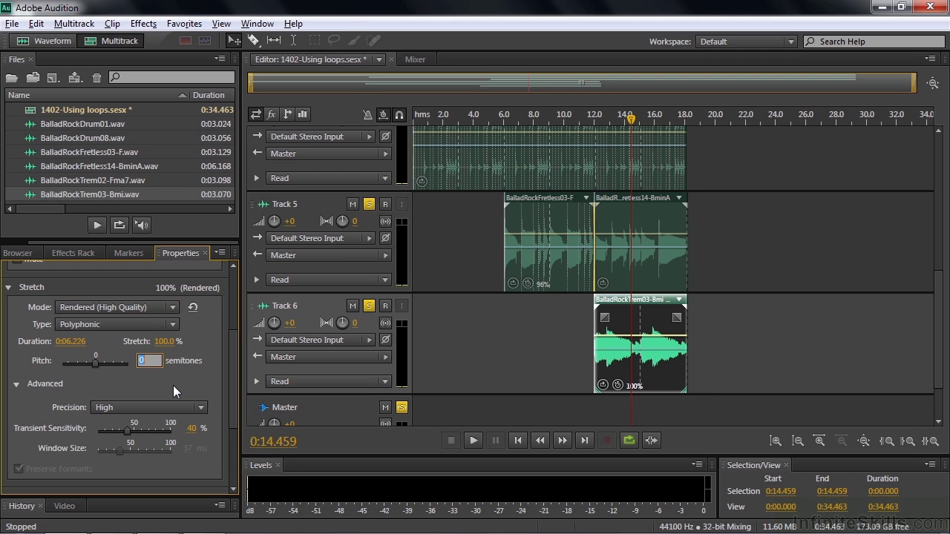
type("3")
key("Tab")
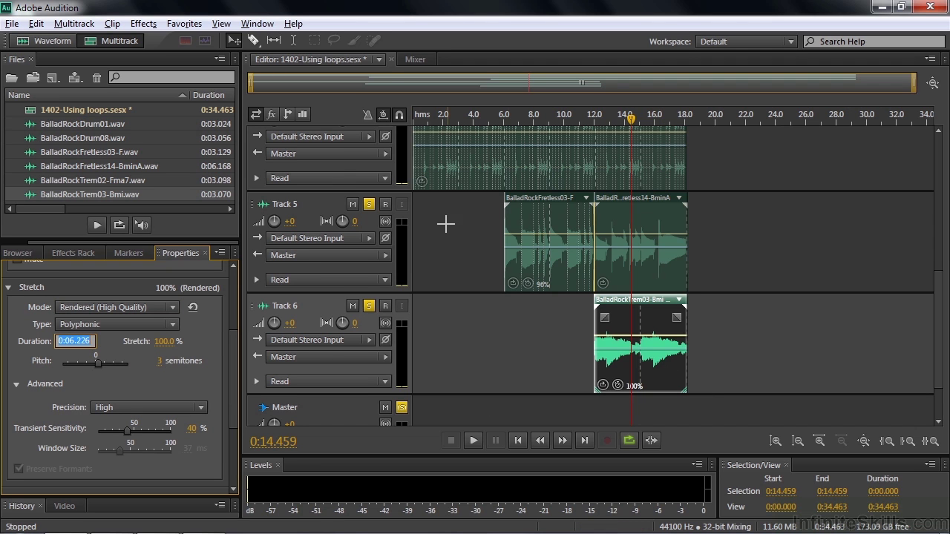
Unsolo the bass and drum tracks and play the pitch-shifted guitar on its own
scroll(438, 218, "down", 2)
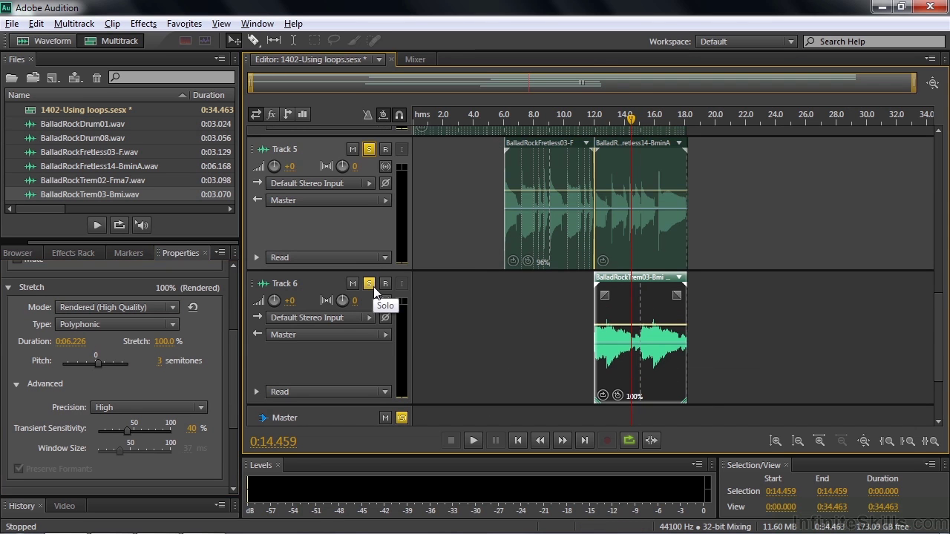
left_click(369, 150)
scroll(932, 281, "up", 2)
scroll(932, 280, "up", 1)
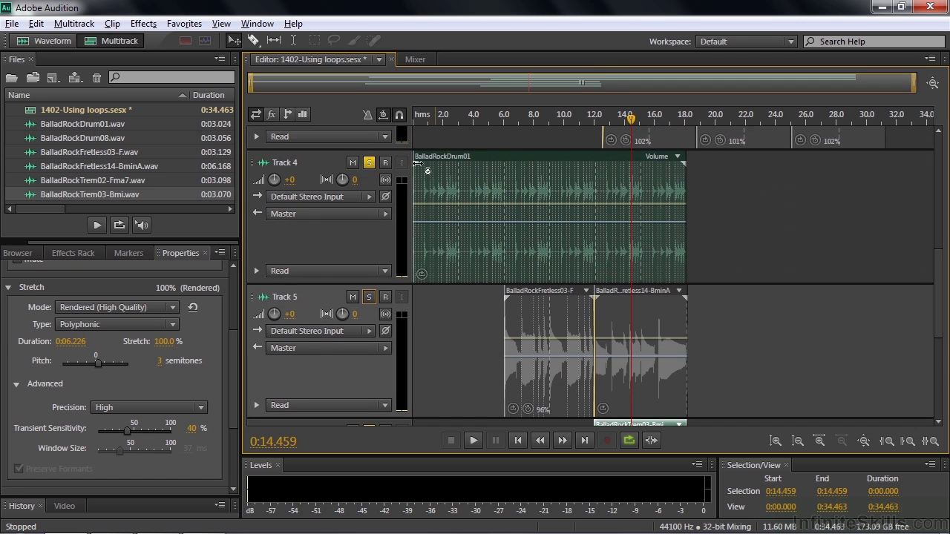
left_click(369, 161)
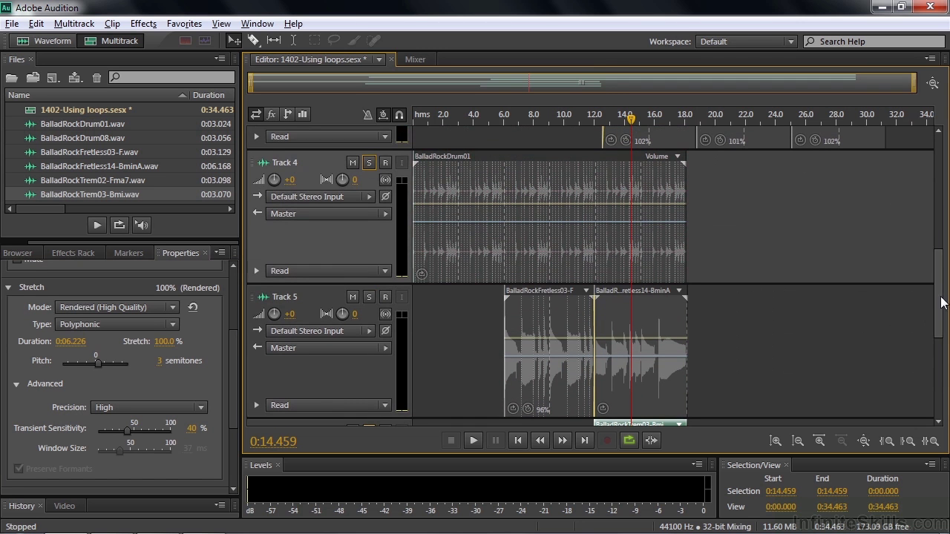
scroll(930, 274, "down", 3)
key("space")
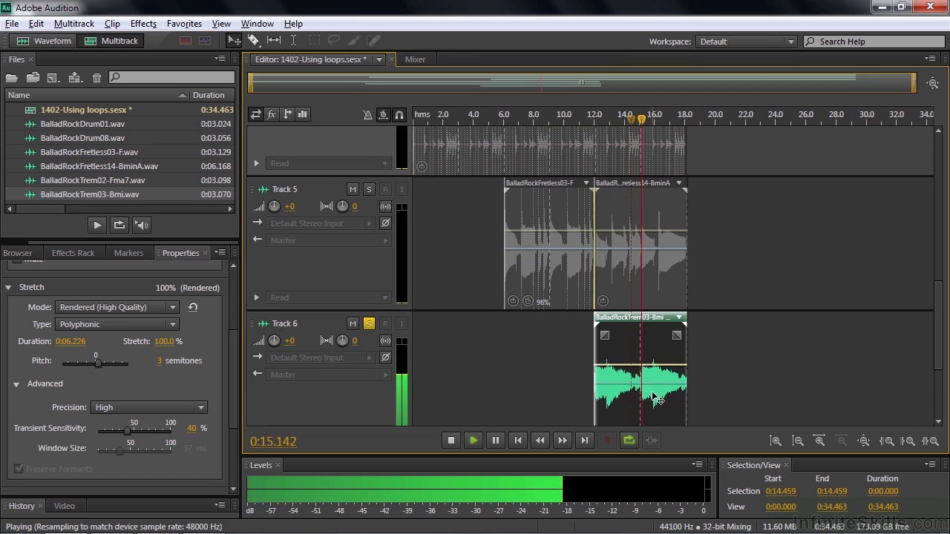
key("space")
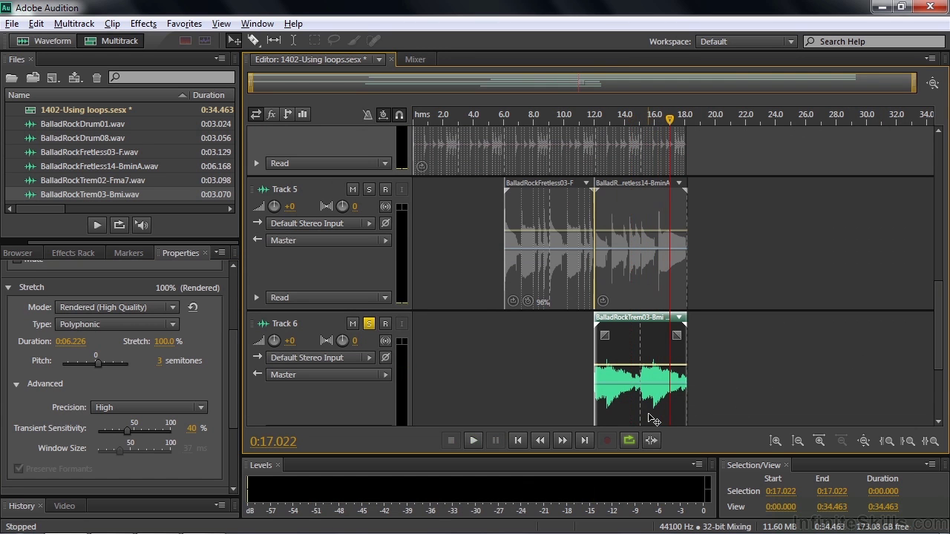
Reset the guitar clip's pitch to 0 semitones and play it from about 13 seconds
left_click_drag(165, 368, 164, 380)
left_click(611, 154)
key("space")
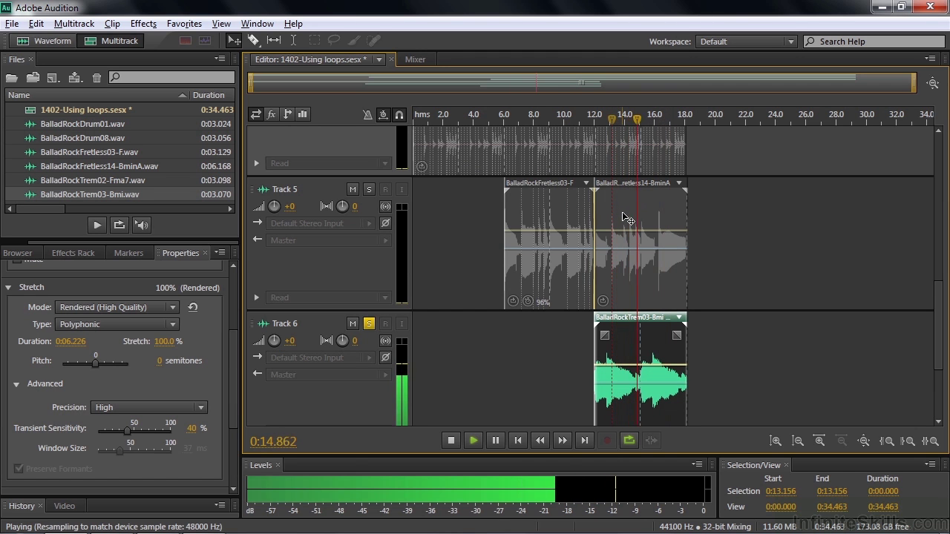
key("space")
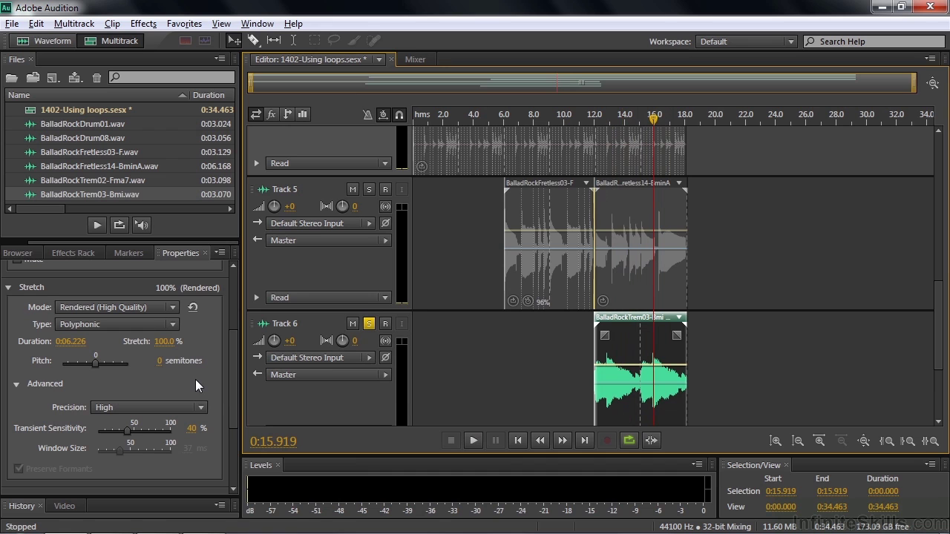